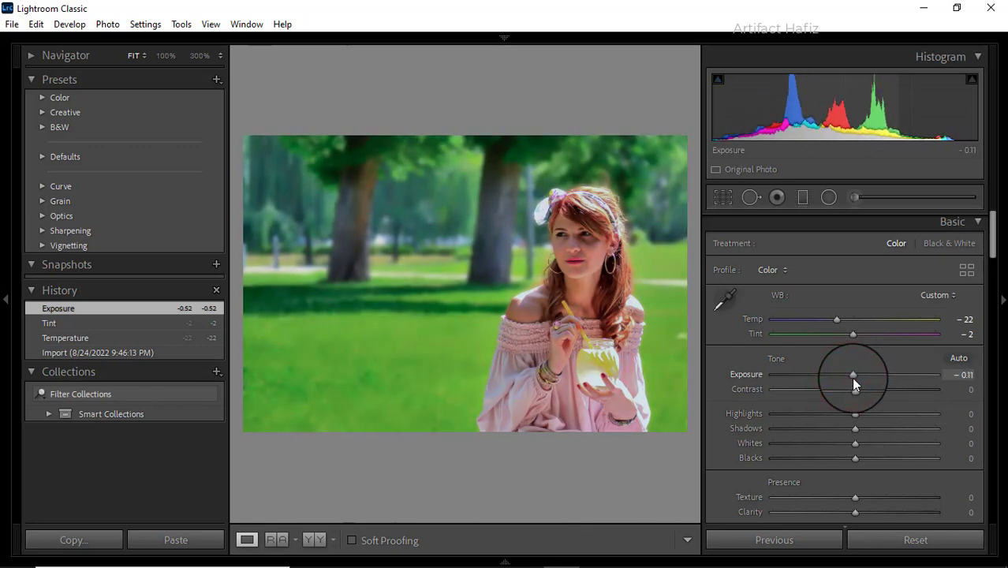
Step: Set the tone adjustments to Contrast -2, Highlights -75, Shadows +10, Whites +48 and Blacks -3
{"action": "scroll", "coordinate": [857, 347], "scroll_direction": "down", "scroll_amount": 3}
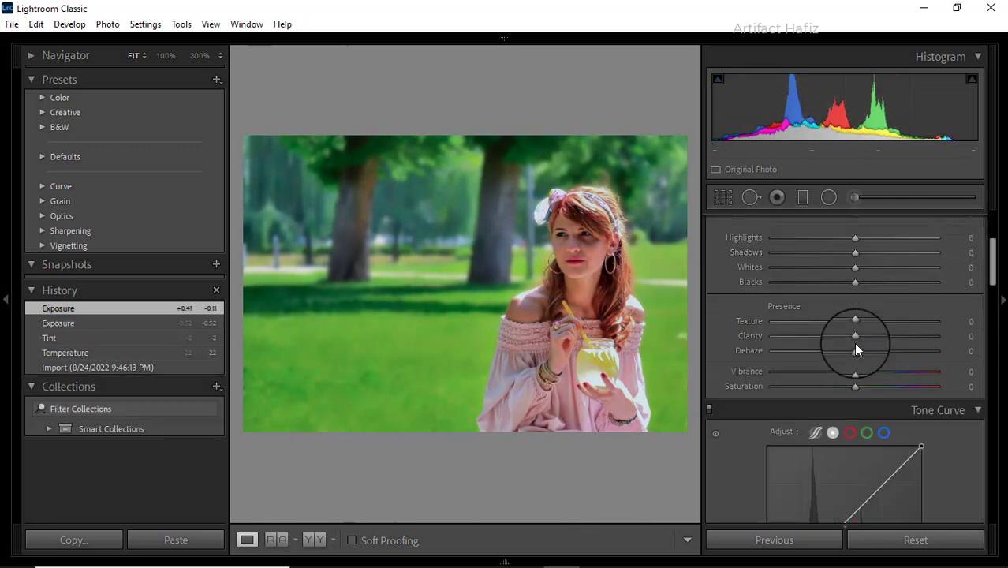
{"action": "scroll", "coordinate": [857, 346], "scroll_direction": "up", "scroll_amount": 1}
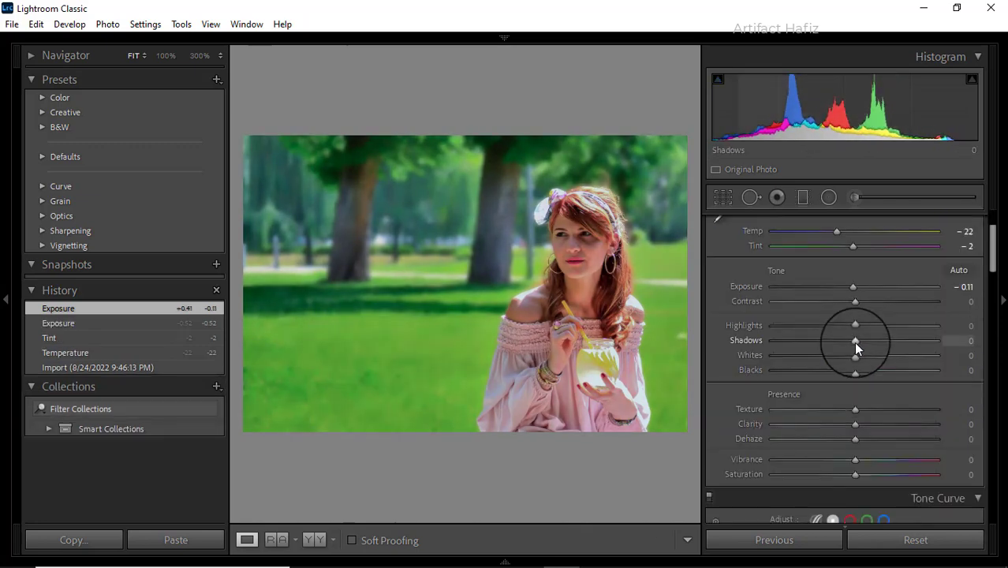
{"action": "left_click", "coordinate": [856, 301]}
{"action": "left_click_drag", "start_coordinate": [860, 301], "coordinate": [793, 327]}
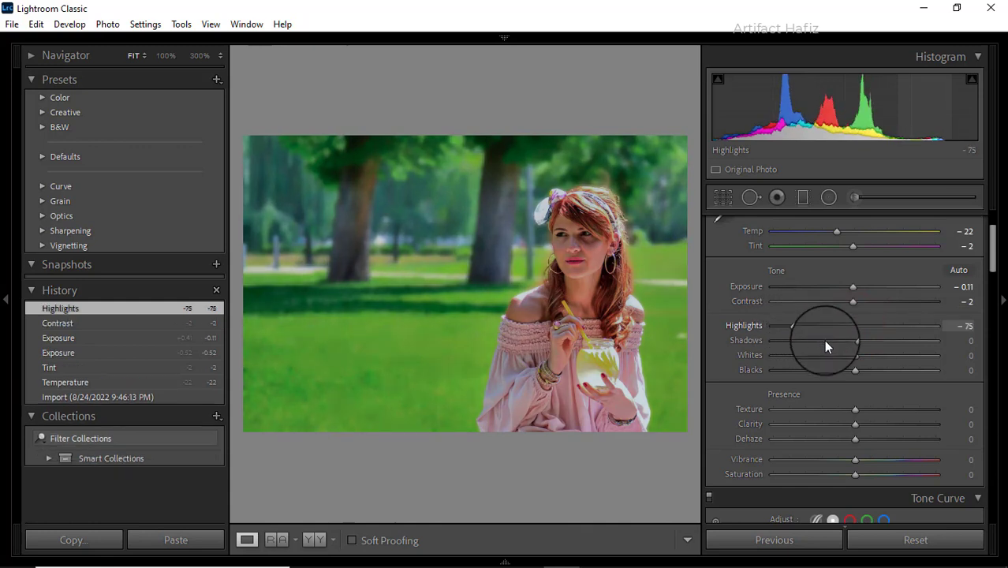
{"action": "mouse_move", "coordinate": [854, 355]}
{"action": "left_mouse_down"}
{"action": "mouse_move", "coordinate": [904, 355]}
{"action": "mouse_move", "coordinate": [853, 341]}
{"action": "mouse_move", "coordinate": [889, 341]}
{"action": "mouse_move", "coordinate": [862, 344]}
{"action": "mouse_move", "coordinate": [849, 374]}
{"action": "left_mouse_up"}
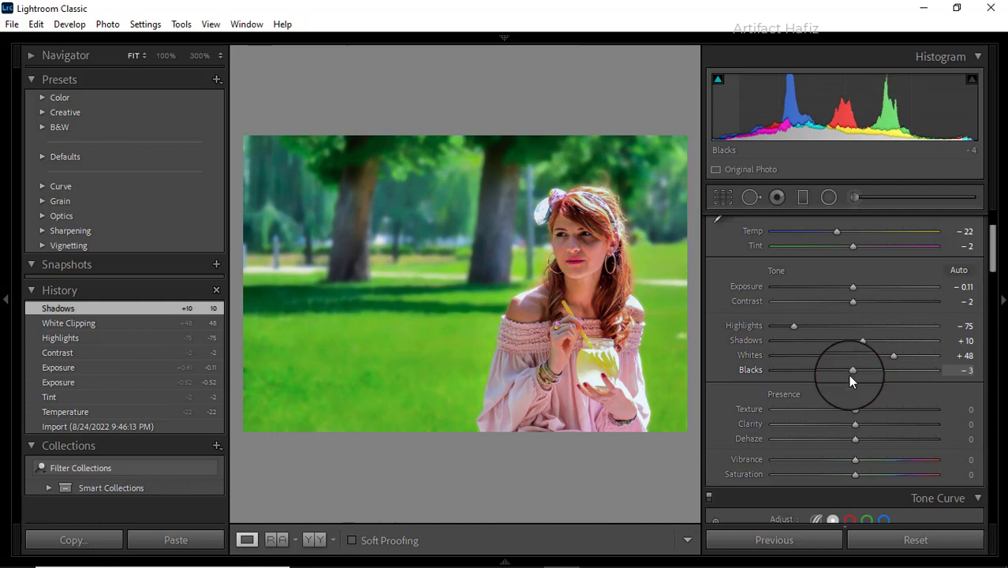
Step: Set the presence adjustments to Texture +4, Clarity +6, Dehaze +1, Vibrance +26 and Saturation -14
{"action": "scroll", "coordinate": [844, 378], "scroll_direction": "down", "scroll_amount": 4}
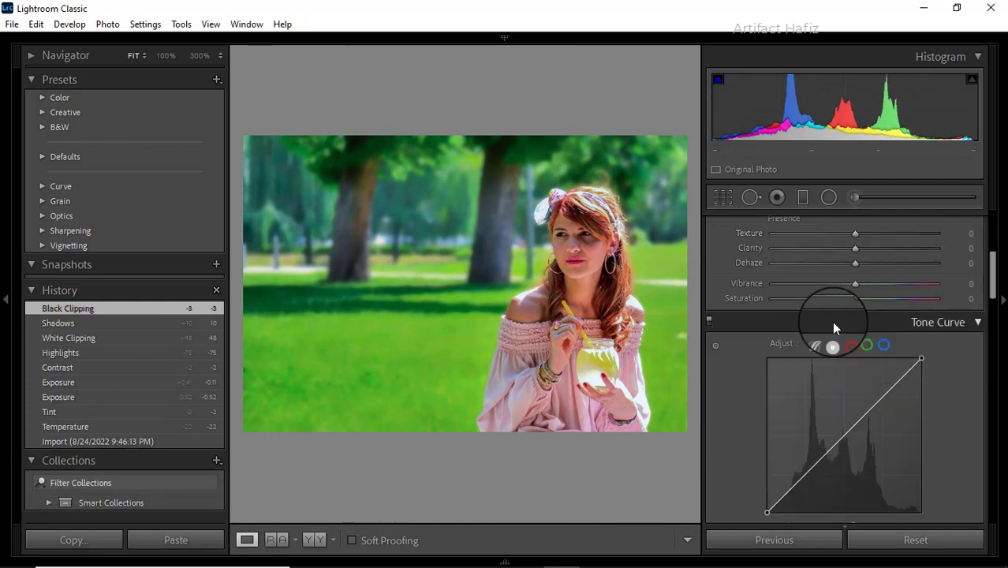
{"action": "scroll", "coordinate": [831, 321], "scroll_direction": "up", "scroll_amount": 2}
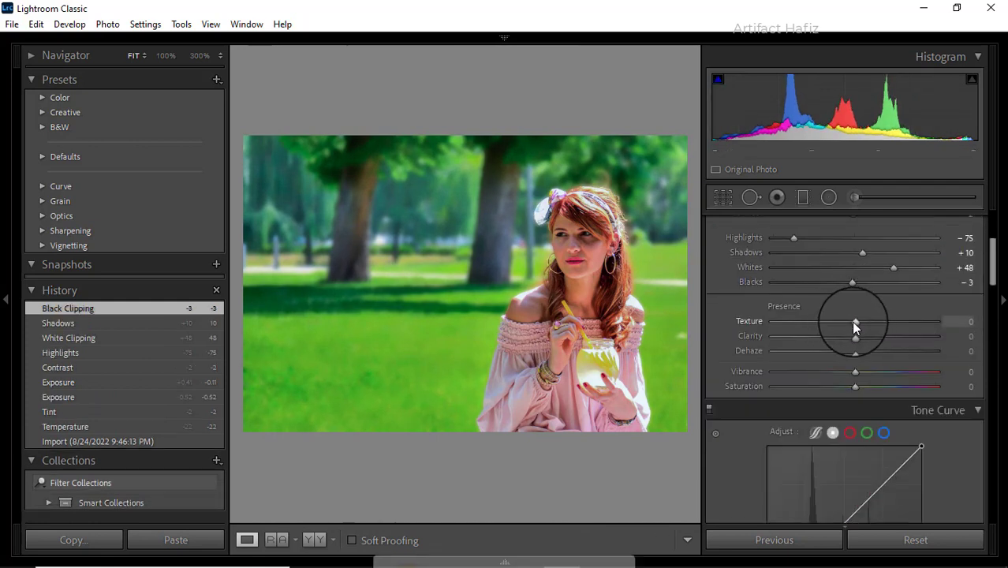
{"action": "left_click_drag", "start_coordinate": [851, 321], "coordinate": [842, 384]}
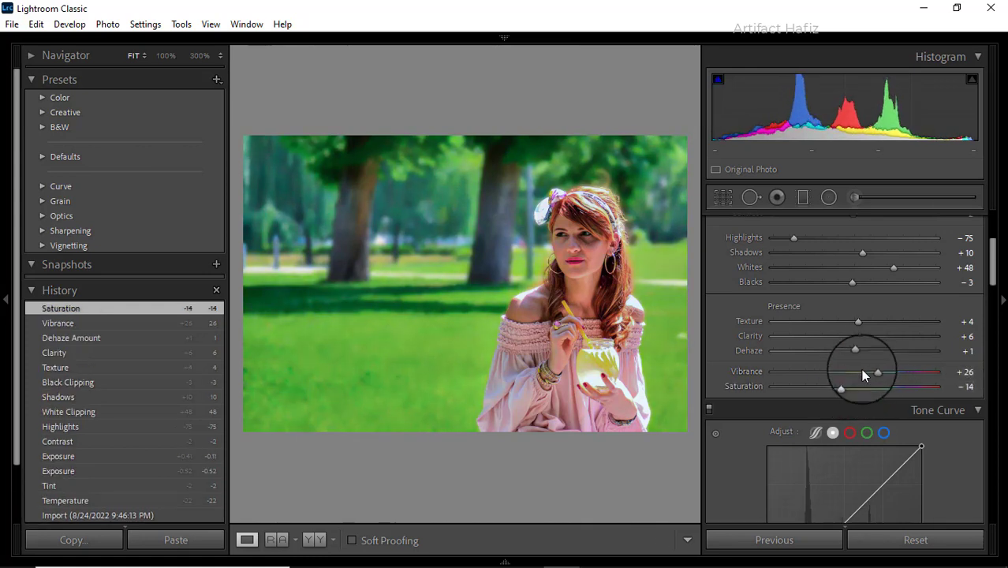
Step: Add a shadow point at 61/61 on the main point curve and raise a highlight point to 186/198
{"action": "scroll", "coordinate": [881, 353], "scroll_direction": "down", "scroll_amount": 2}
{"action": "scroll", "coordinate": [879, 349], "scroll_direction": "down", "scroll_amount": 1}
{"action": "scroll", "coordinate": [879, 349], "scroll_direction": "up", "scroll_amount": 1}
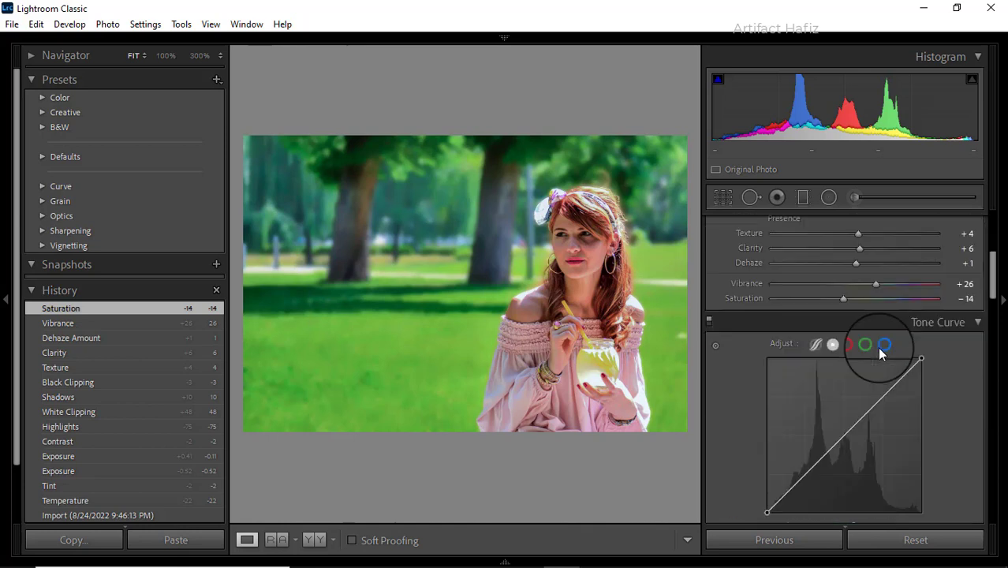
{"action": "left_click", "coordinate": [833, 343]}
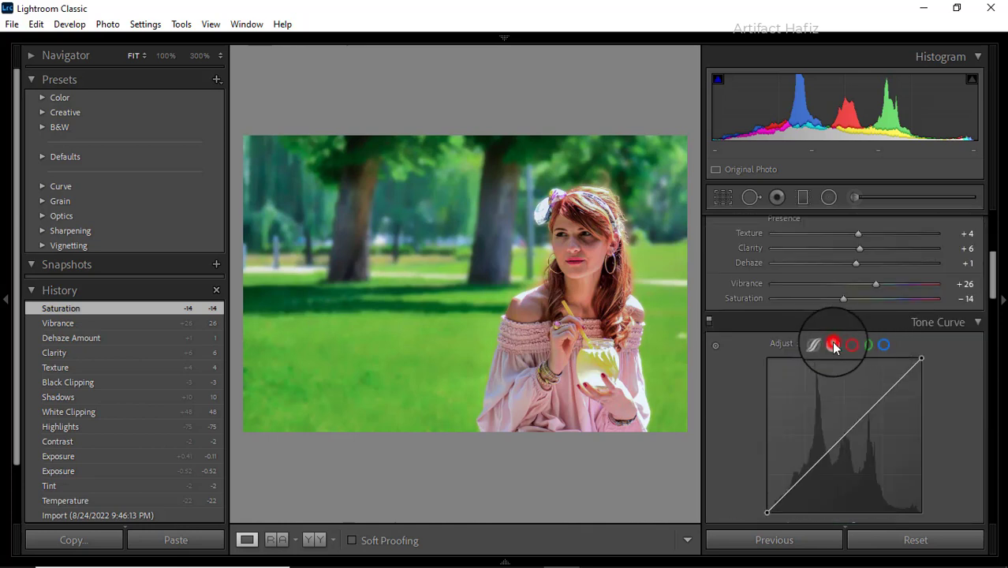
{"action": "left_click", "coordinate": [802, 473]}
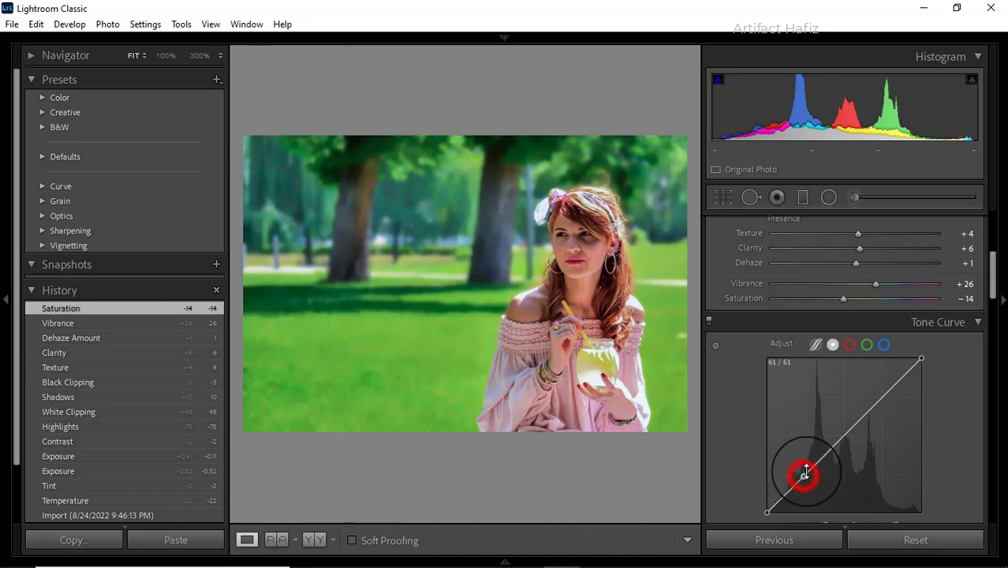
{"action": "left_click", "coordinate": [881, 397]}
{"action": "left_click_drag", "start_coordinate": [881, 398], "coordinate": [880, 393]}
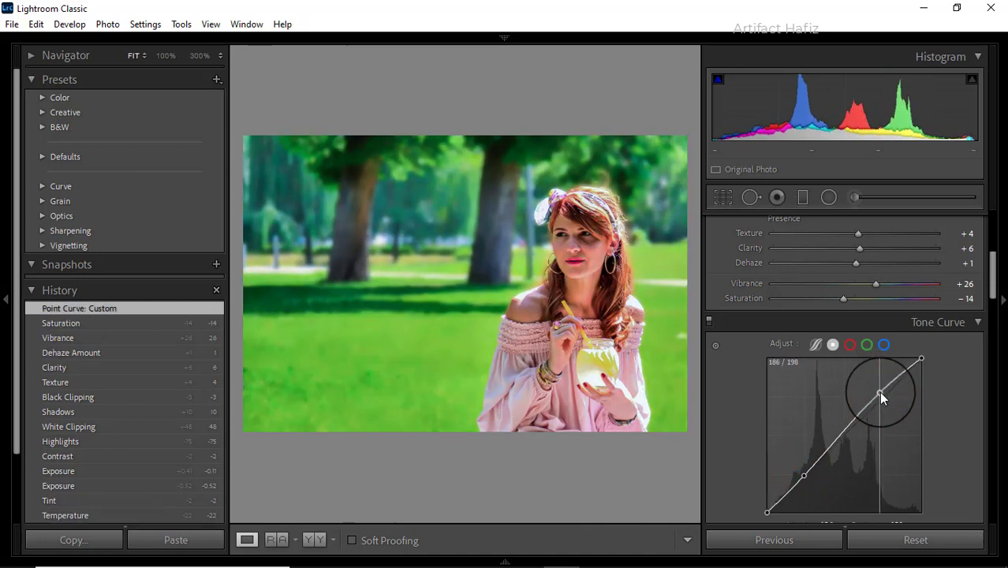
Step: Lift the black endpoint of the blue channel curve slightly and anchor the curve with a point at 62/62
{"action": "left_click", "coordinate": [883, 344]}
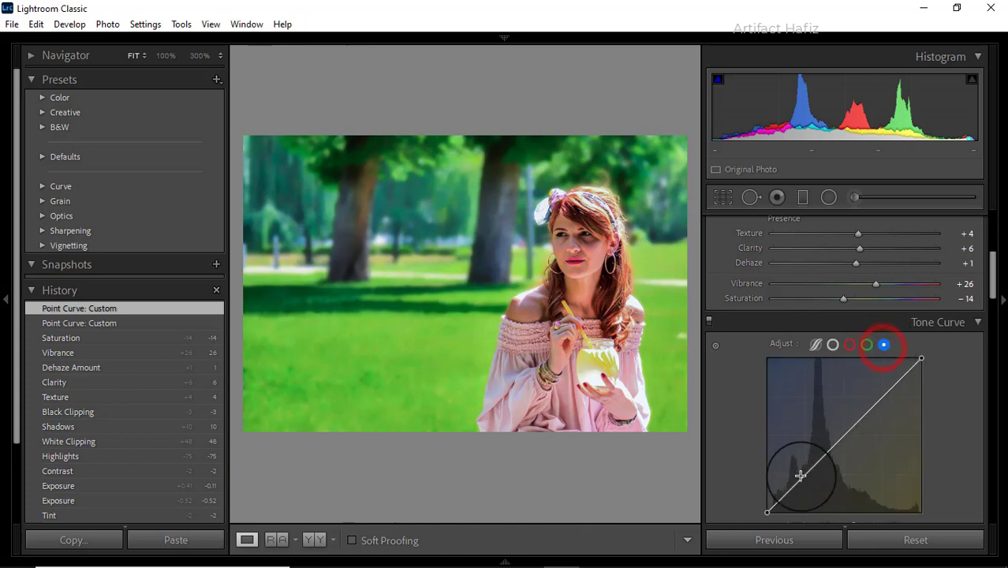
{"action": "left_click_drag", "start_coordinate": [766, 512], "coordinate": [764, 504]}
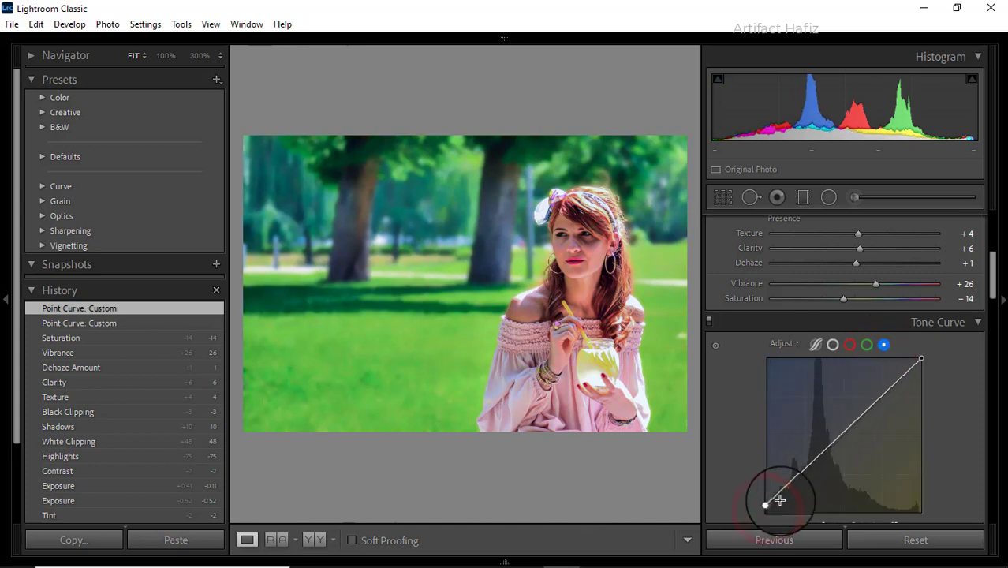
{"action": "left_click", "coordinate": [804, 474]}
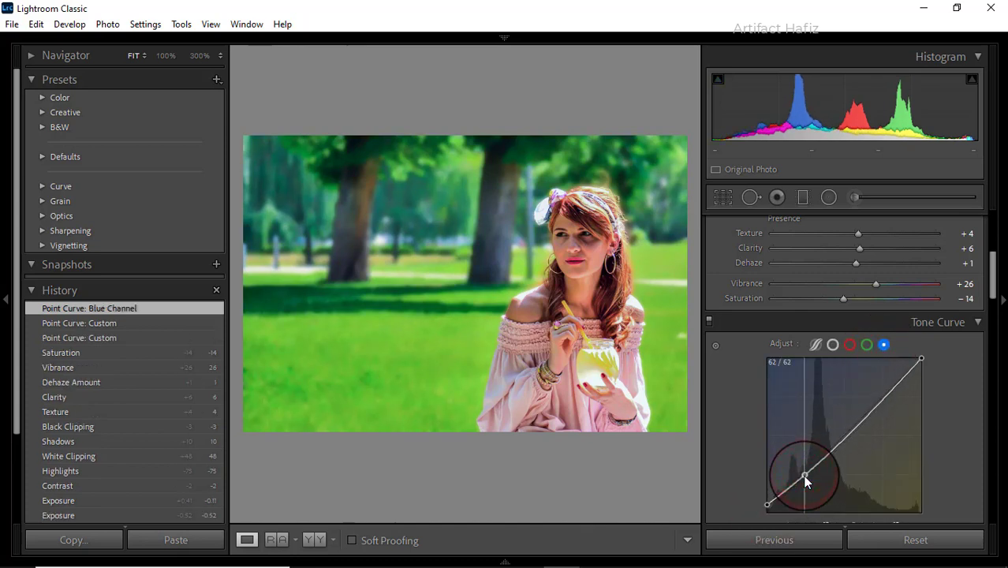
Step: Set the HSL saturation to Red +12, Orange +5, Yellow -15, Green -64, Aqua +15 and Blue +11
{"action": "scroll", "coordinate": [819, 443], "scroll_direction": "down", "scroll_amount": 4}
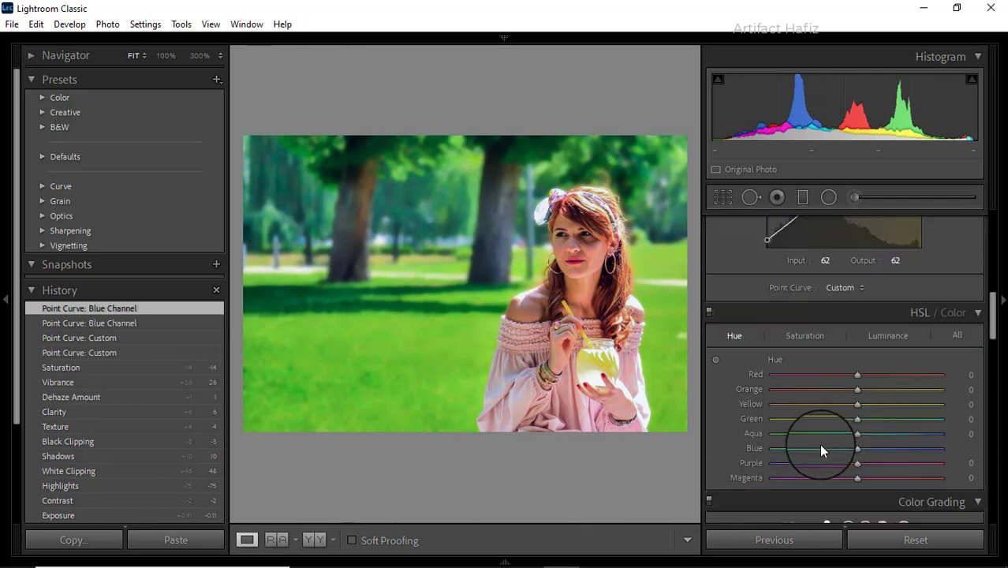
{"action": "scroll", "coordinate": [819, 443], "scroll_direction": "up", "scroll_amount": 1}
{"action": "left_click", "coordinate": [805, 335]}
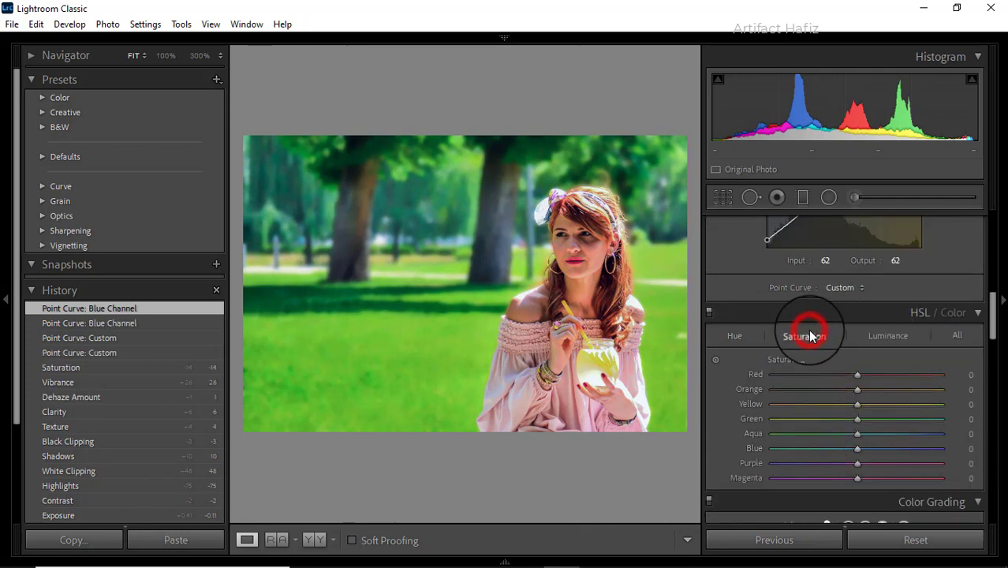
{"action": "left_click_drag", "start_coordinate": [856, 372], "coordinate": [810, 409]}
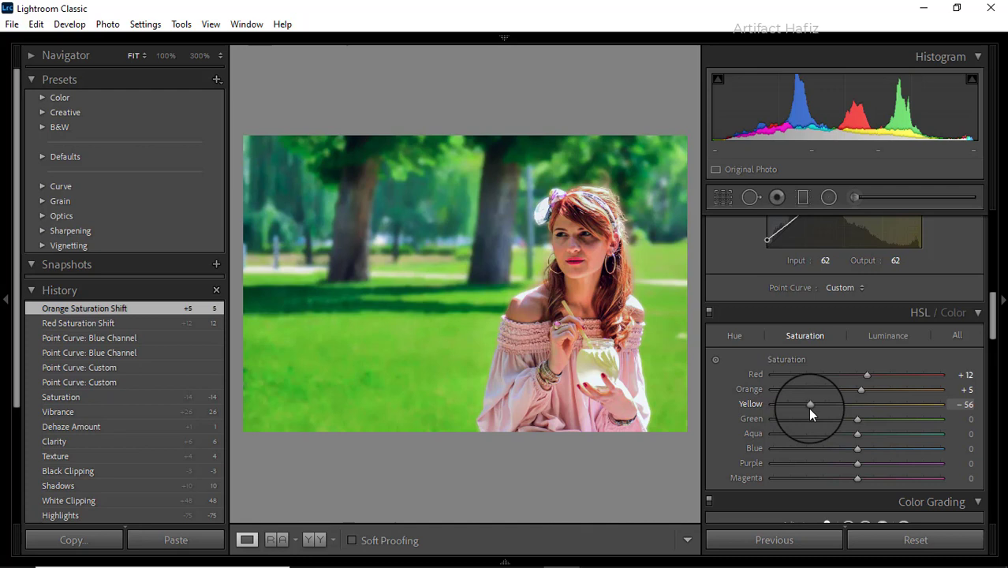
{"action": "left_click_drag", "start_coordinate": [809, 410], "coordinate": [868, 434]}
{"action": "left_click_drag", "start_coordinate": [855, 447], "coordinate": [866, 448]}
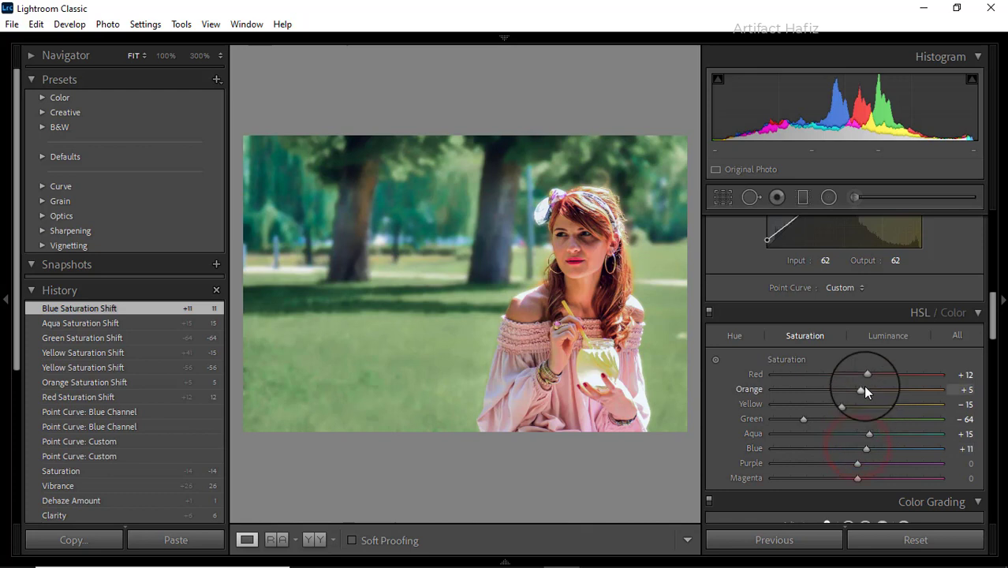
Step: Set the HSL luminance to Orange +16, Yellow -6, Green -28, Aqua -17 and Blue -15
{"action": "left_click", "coordinate": [880, 338]}
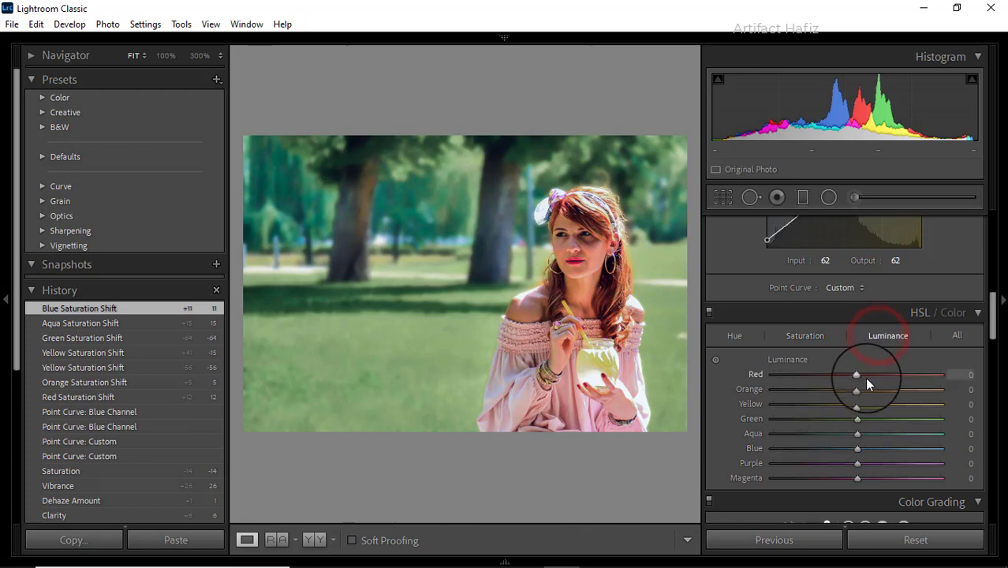
{"action": "left_click_drag", "start_coordinate": [857, 389], "coordinate": [832, 431]}
{"action": "left_click_drag", "start_coordinate": [859, 434], "coordinate": [841, 432]}
{"action": "left_click_drag", "start_coordinate": [853, 448], "coordinate": [837, 448]}
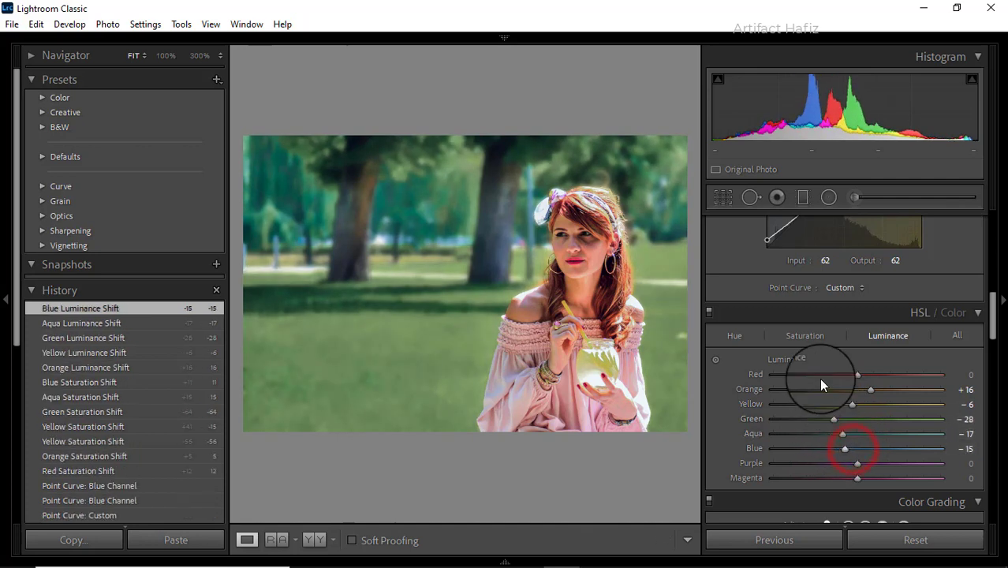
Step: Shift the HSL hues to Blue -31, Aqua -48 and Green -10
{"action": "left_click", "coordinate": [733, 335]}
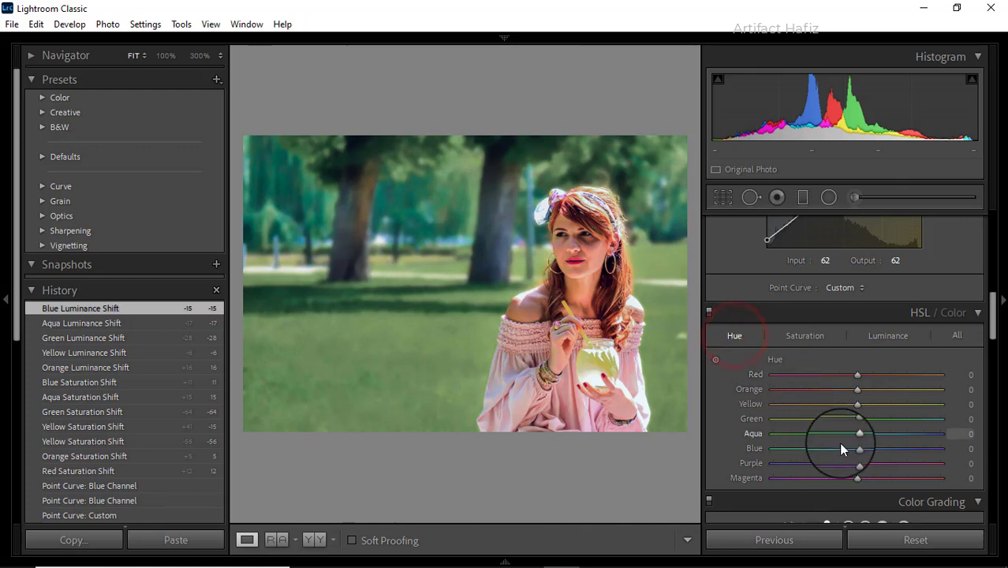
{"action": "left_click_drag", "start_coordinate": [854, 448], "coordinate": [818, 432]}
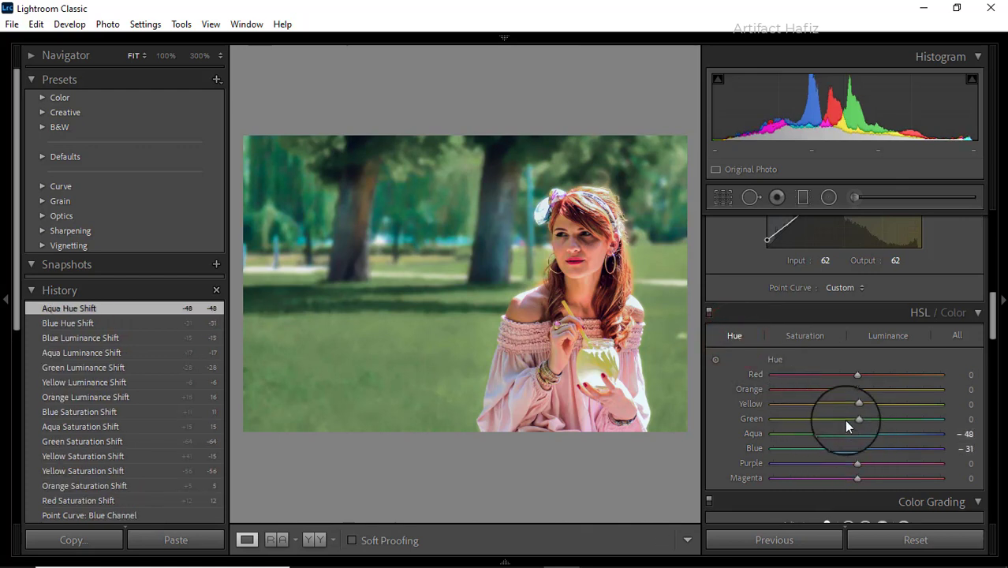
{"action": "scroll", "coordinate": [846, 422], "scroll_direction": "down", "scroll_amount": 5}
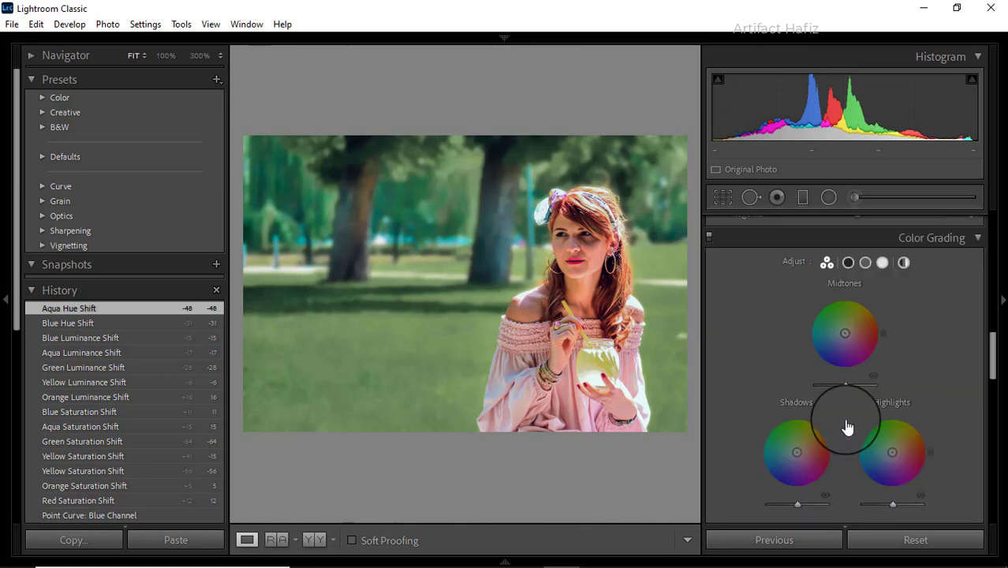
{"action": "scroll", "coordinate": [846, 427], "scroll_direction": "up", "scroll_amount": 5}
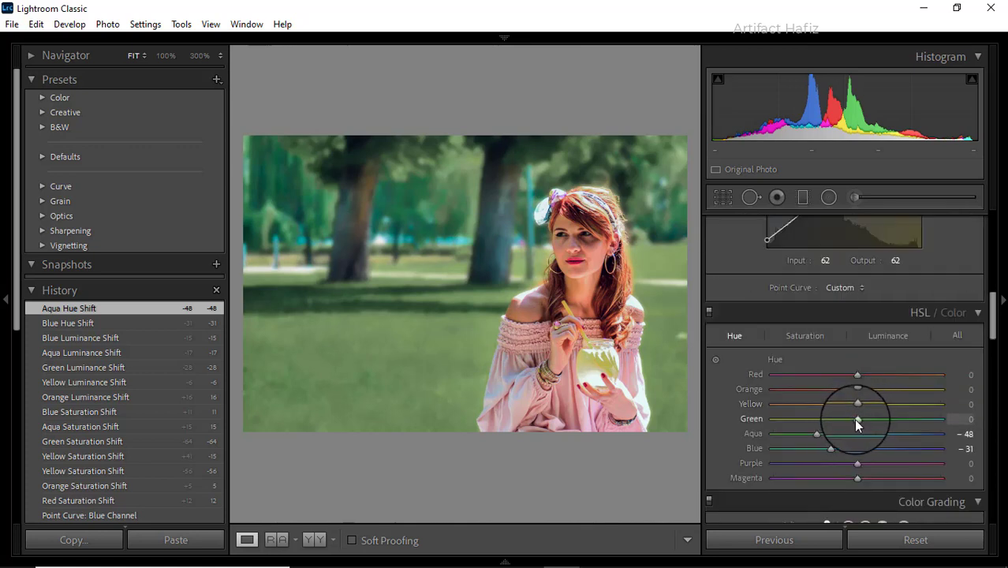
{"action": "left_click_drag", "start_coordinate": [855, 418], "coordinate": [779, 503]}
Step: Color grade the shadows to hue 251, the highlights to hue 48 with saturation 13, and the midtones to hue 221 with saturation 13
{"action": "scroll", "coordinate": [845, 438], "scroll_direction": "down", "scroll_amount": 5}
{"action": "left_click_drag", "start_coordinate": [892, 457], "coordinate": [900, 420]}
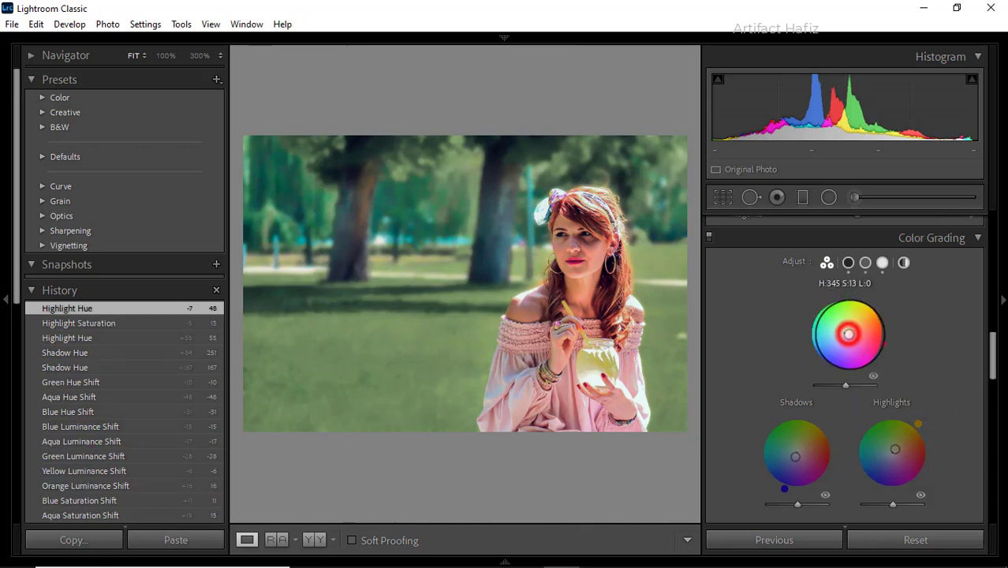
{"action": "left_click_drag", "start_coordinate": [845, 332], "coordinate": [848, 334]}
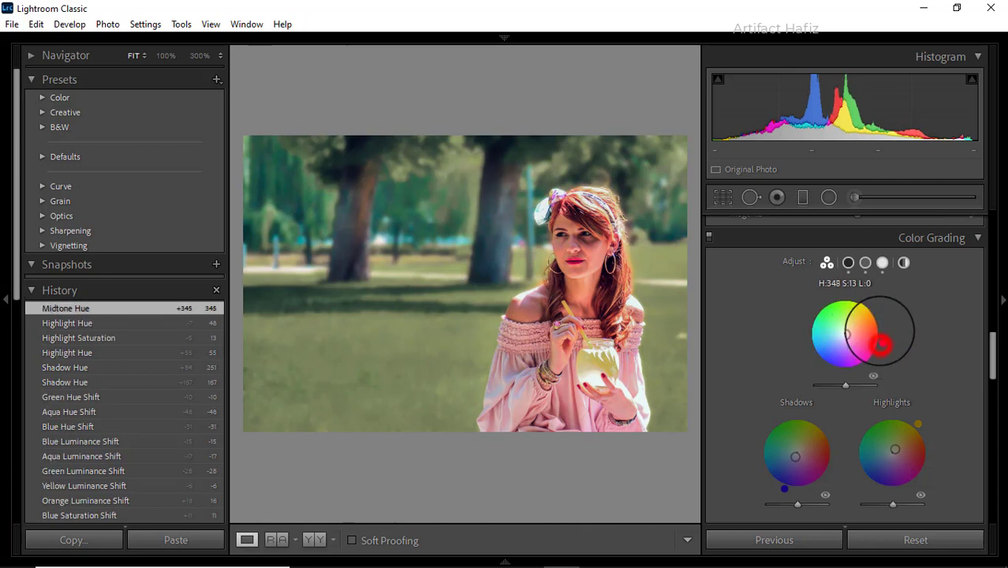
{"action": "left_click_drag", "start_coordinate": [883, 342], "coordinate": [790, 359]}
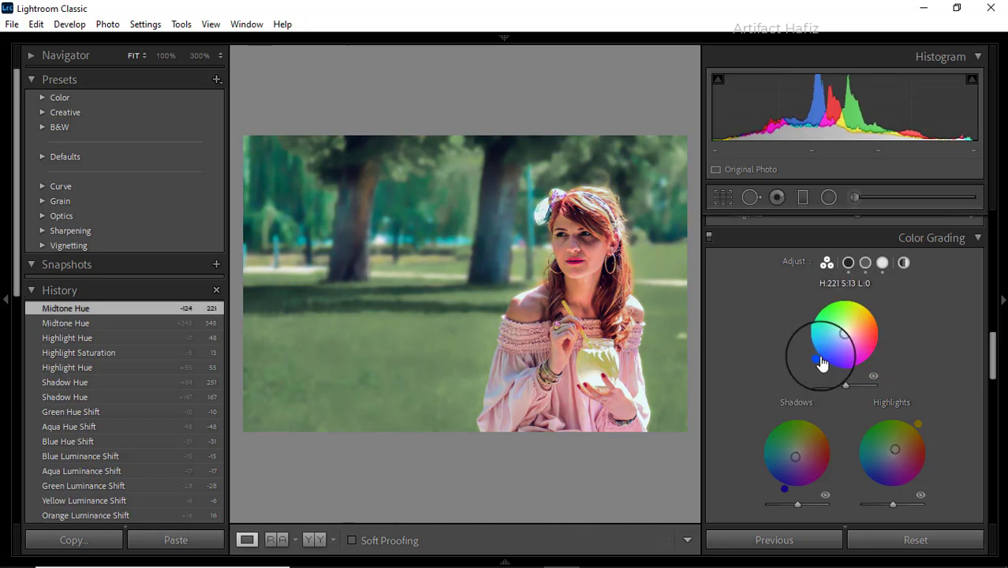
Step: Set the sharpening amount to 10 and the luminance noise reduction to 8
{"action": "scroll", "coordinate": [864, 356], "scroll_direction": "down", "scroll_amount": 3}
{"action": "scroll", "coordinate": [862, 349], "scroll_direction": "down", "scroll_amount": 3}
{"action": "scroll", "coordinate": [862, 351], "scroll_direction": "up", "scroll_amount": 5}
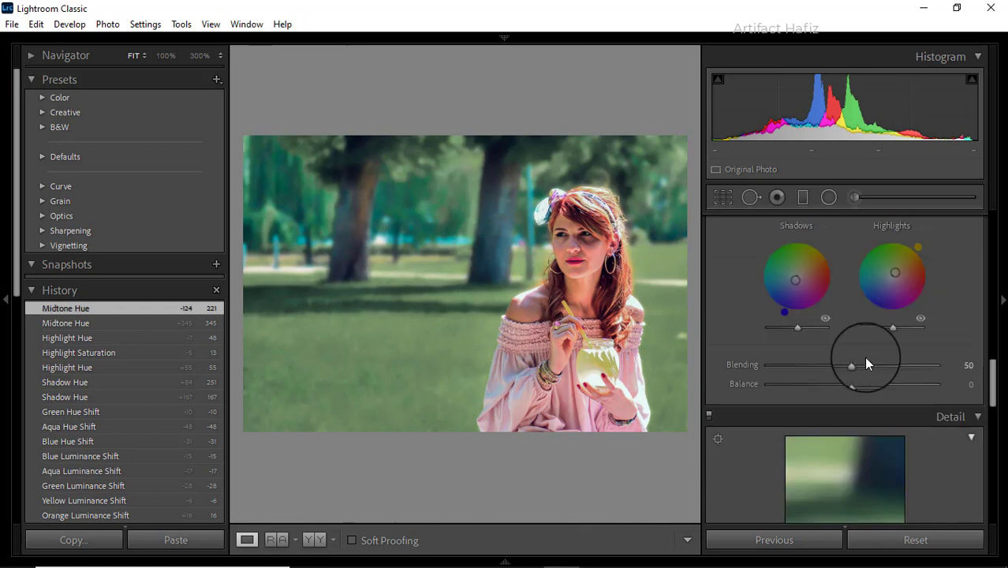
{"action": "scroll", "coordinate": [863, 357], "scroll_direction": "down", "scroll_amount": 3}
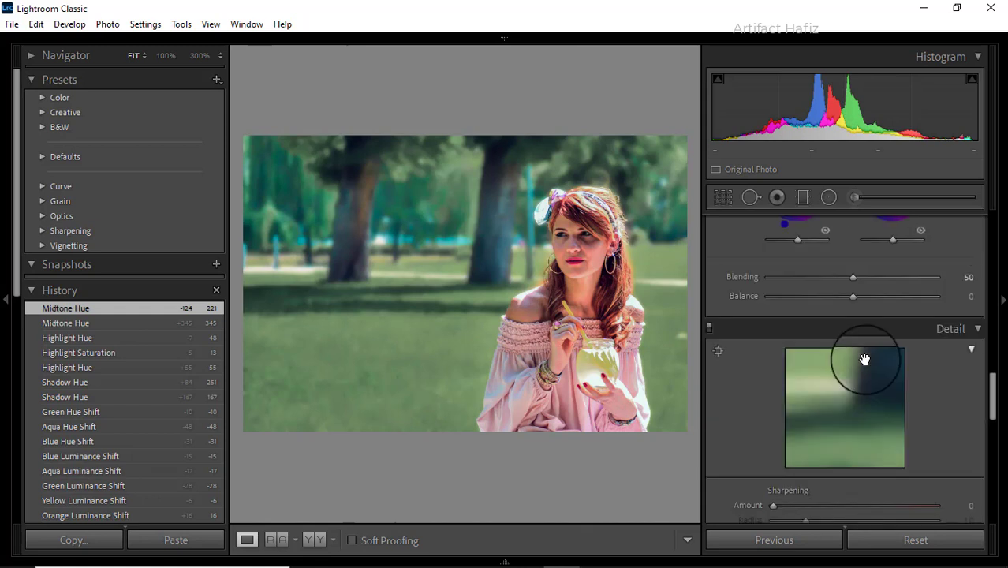
{"action": "scroll", "coordinate": [864, 359], "scroll_direction": "up", "scroll_amount": 3}
{"action": "scroll", "coordinate": [866, 370], "scroll_direction": "down", "scroll_amount": 6}
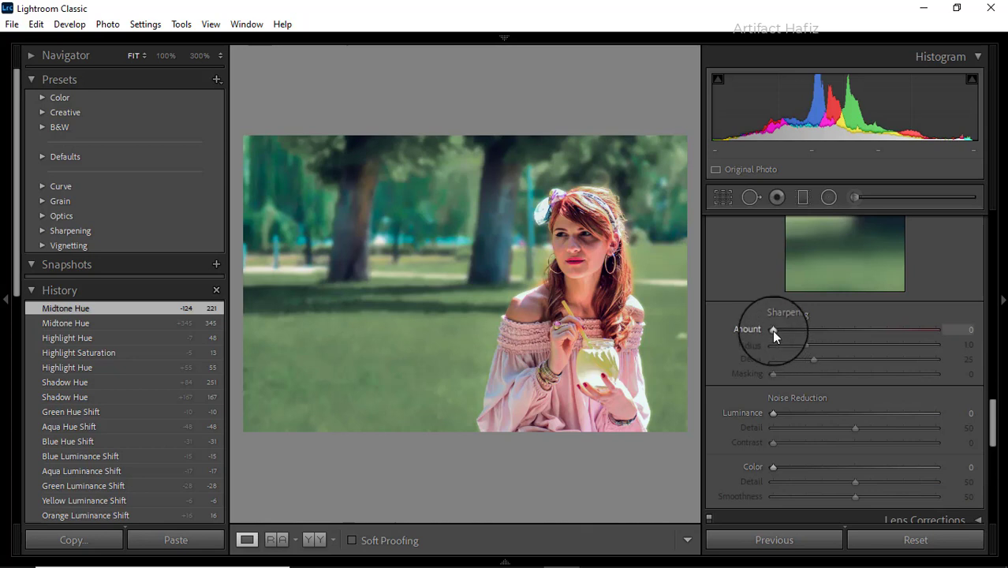
{"action": "left_click_drag", "start_coordinate": [773, 330], "coordinate": [780, 332]}
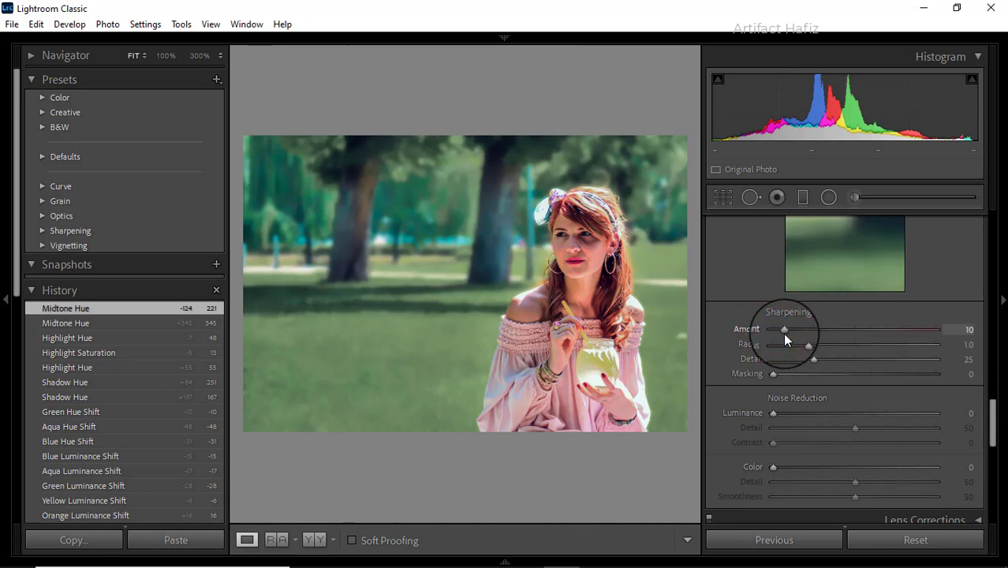
{"action": "left_click_drag", "start_coordinate": [773, 413], "coordinate": [786, 410]}
Step: Apply a post-crop vignette with an amount of -2
{"action": "scroll", "coordinate": [818, 408], "scroll_direction": "down", "scroll_amount": 1}
{"action": "scroll", "coordinate": [816, 401], "scroll_direction": "down", "scroll_amount": 1}
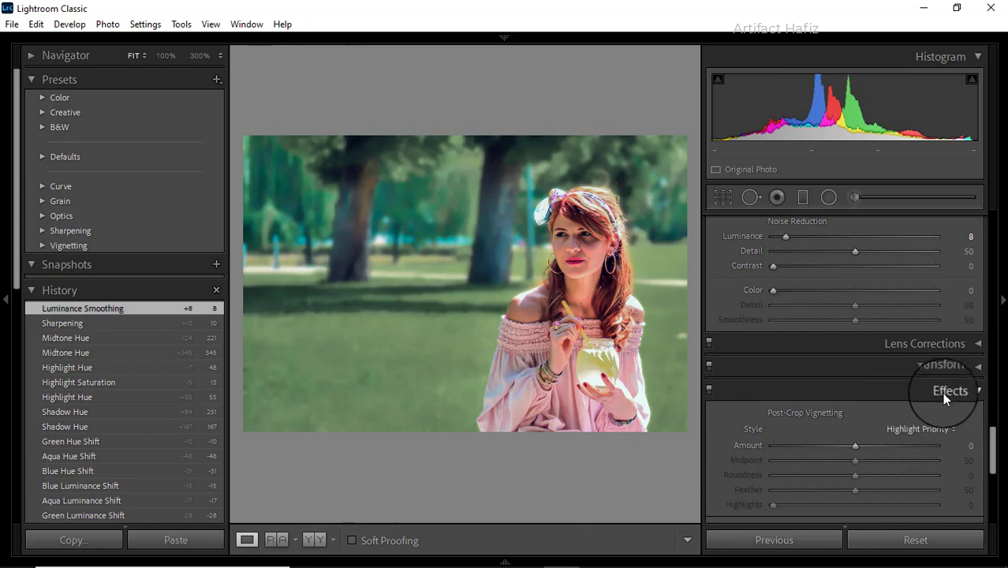
{"action": "mouse_move", "coordinate": [855, 443]}
{"action": "left_mouse_down"}
{"action": "mouse_move", "coordinate": [831, 443]}
{"action": "mouse_move", "coordinate": [853, 451]}
{"action": "left_mouse_up"}
Step: Set the calibration's green primary saturation to +15 and red primary saturation to -13
{"action": "scroll", "coordinate": [870, 418], "scroll_direction": "down", "scroll_amount": 4}
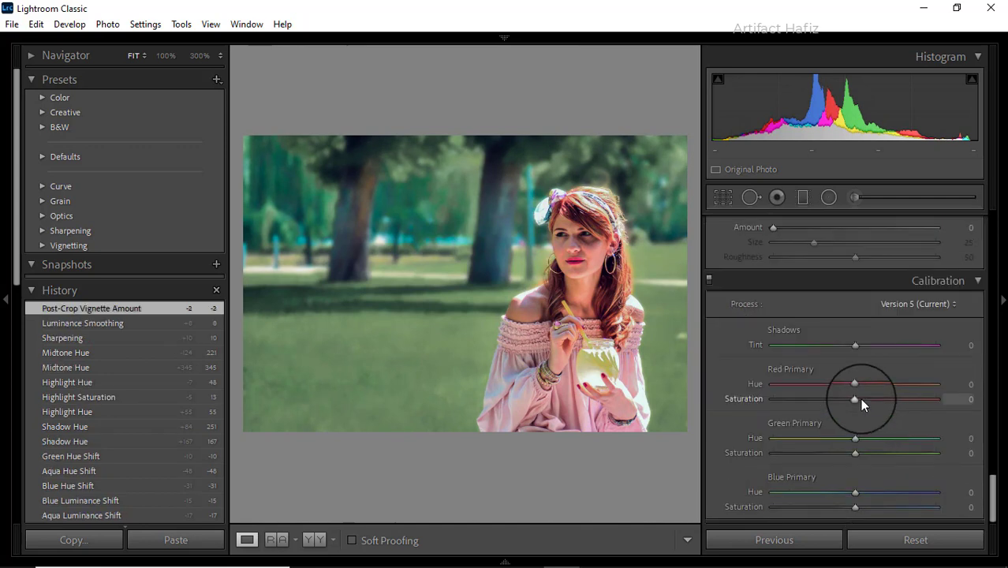
{"action": "left_click_drag", "start_coordinate": [855, 453], "coordinate": [867, 455]}
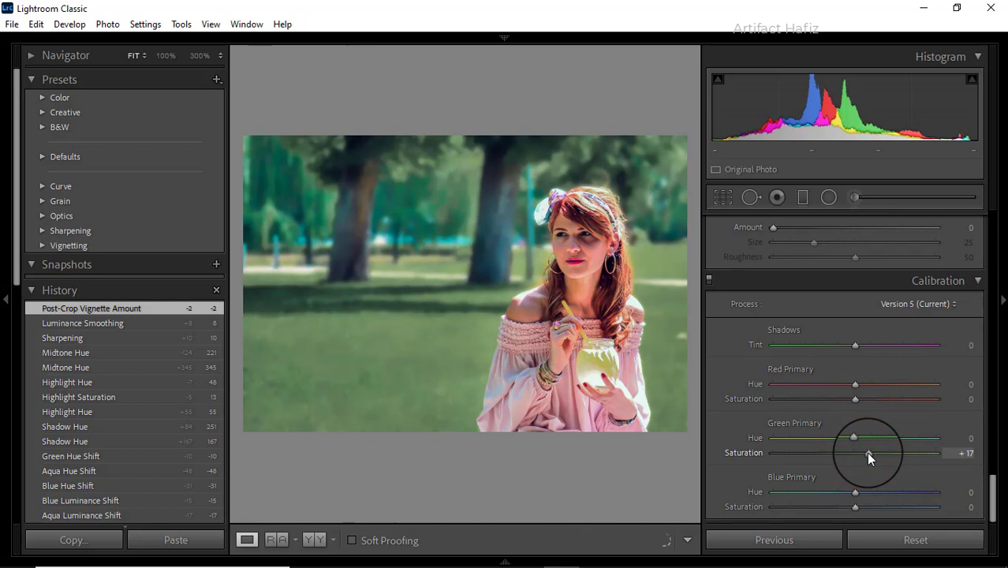
{"action": "left_click_drag", "start_coordinate": [867, 453], "coordinate": [865, 454]}
{"action": "left_click_drag", "start_coordinate": [855, 398], "coordinate": [843, 398]}
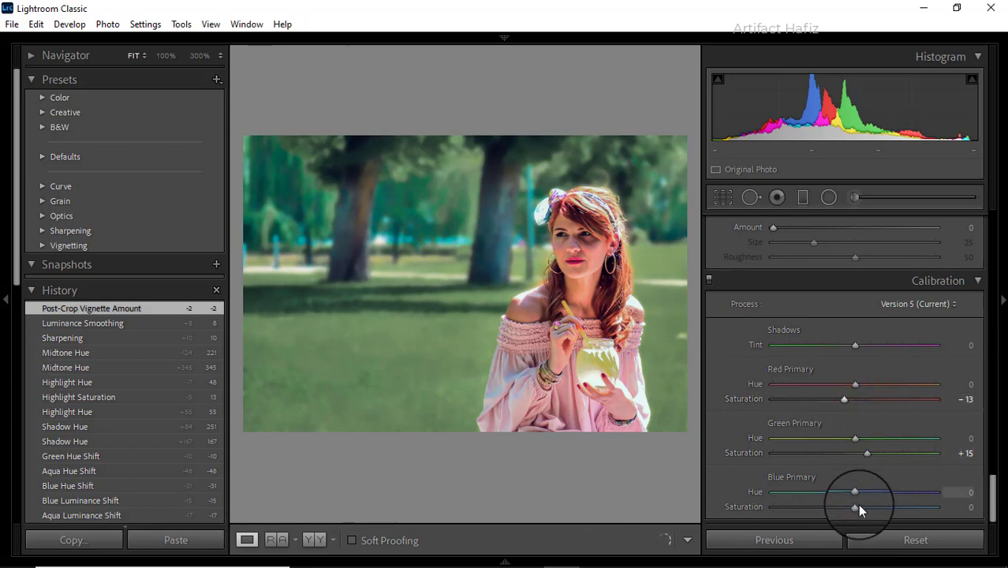
Step: Set the calibration's blue primary saturation to +13
{"action": "left_click_drag", "start_coordinate": [853, 505], "coordinate": [864, 510]}
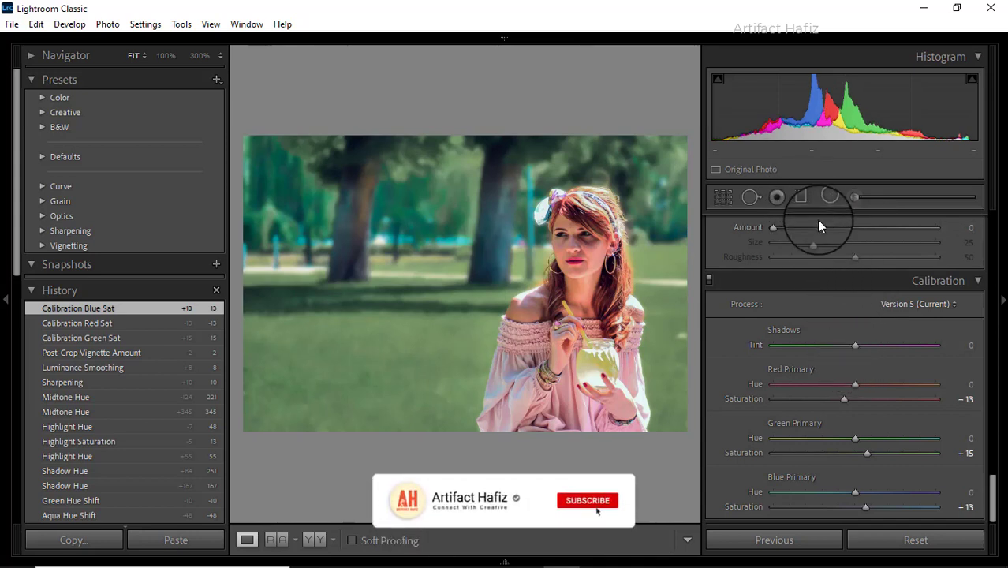
Step: Add a graduated filter darkening the photo's left side with exposure -1.59, then widen it and tilt it diagonally toward the woman
{"action": "left_click", "coordinate": [805, 200]}
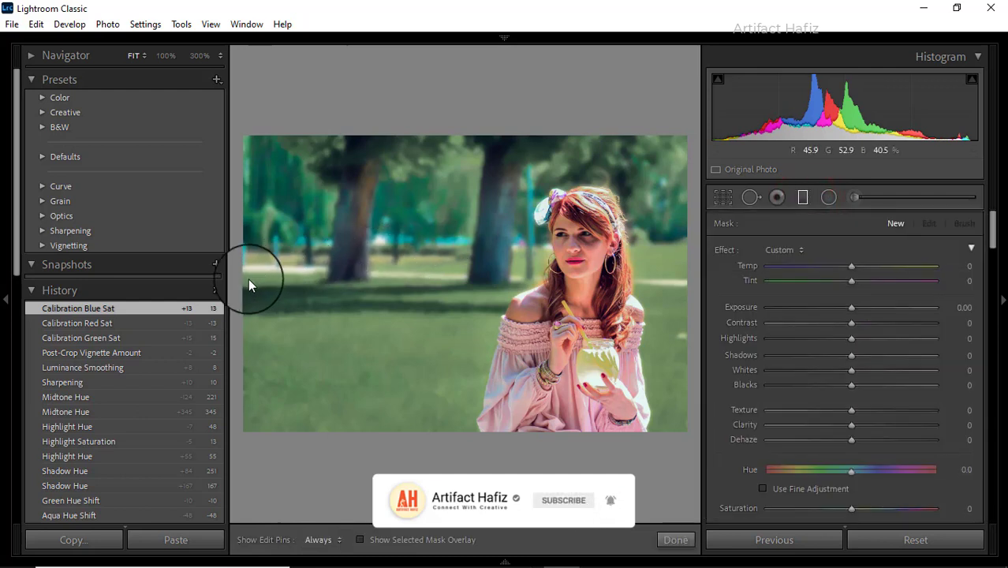
{"action": "left_click_drag", "start_coordinate": [249, 278], "coordinate": [495, 394]}
{"action": "left_click_drag", "start_coordinate": [841, 312], "coordinate": [818, 309]}
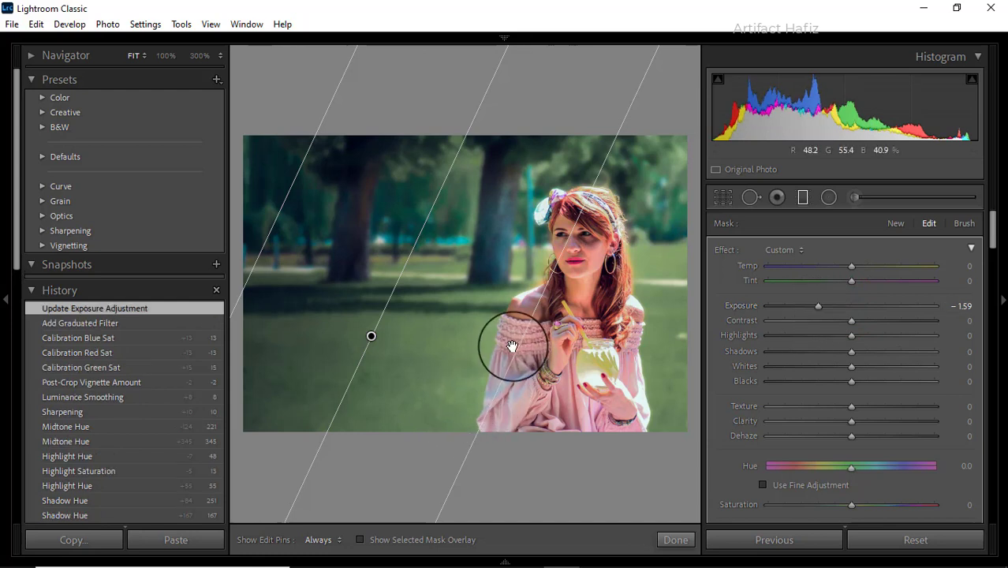
{"action": "mouse_move", "coordinate": [514, 360]}
{"action": "left_mouse_down"}
{"action": "mouse_move", "coordinate": [470, 441]}
{"action": "mouse_move", "coordinate": [569, 314]}
{"action": "left_mouse_up"}
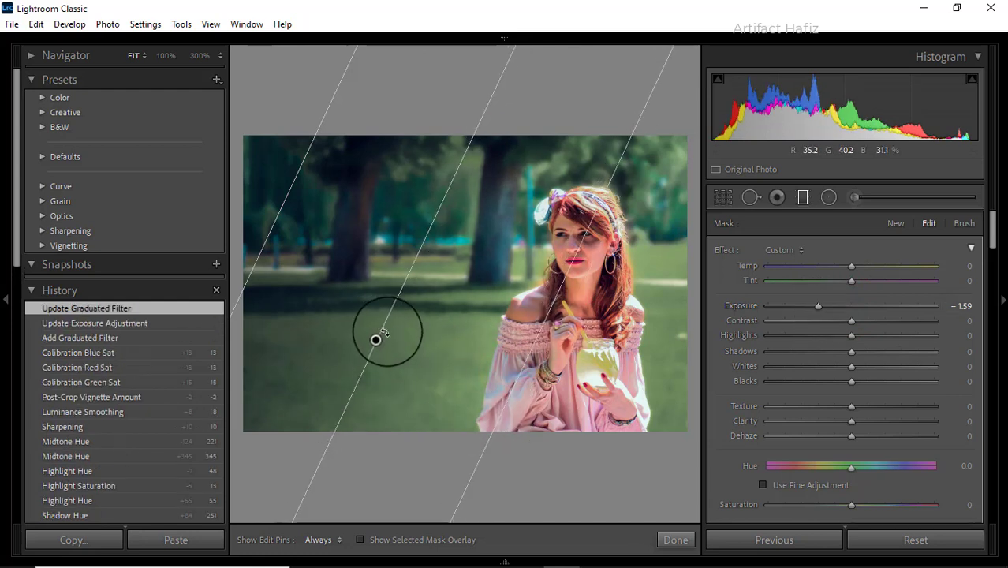
{"action": "left_click_drag", "start_coordinate": [382, 331], "coordinate": [418, 329]}
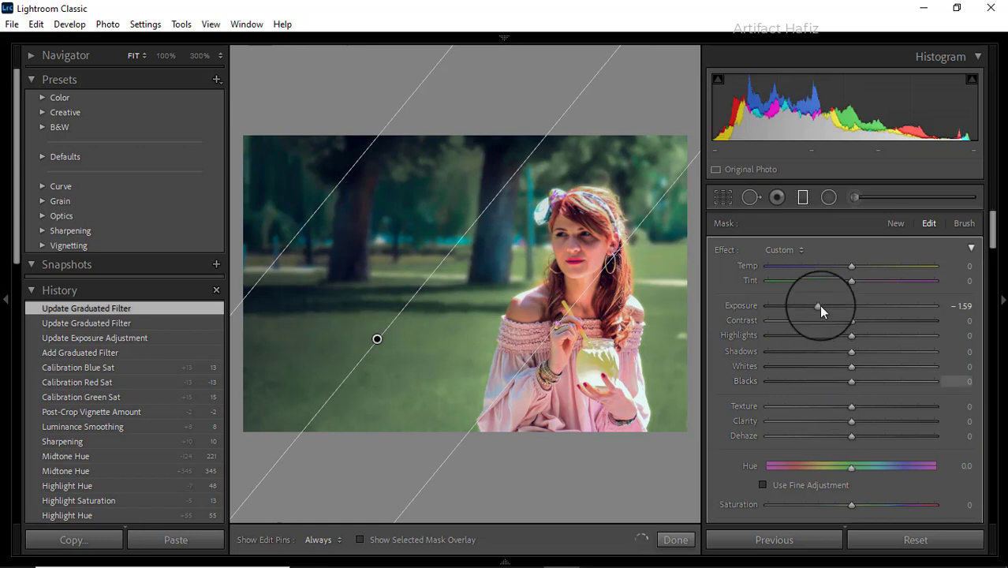
Step: Set the graduated filter's exposure to -1.35 and blacks to 30, and finish editing the filter
{"action": "left_click_drag", "start_coordinate": [819, 304], "coordinate": [824, 305]}
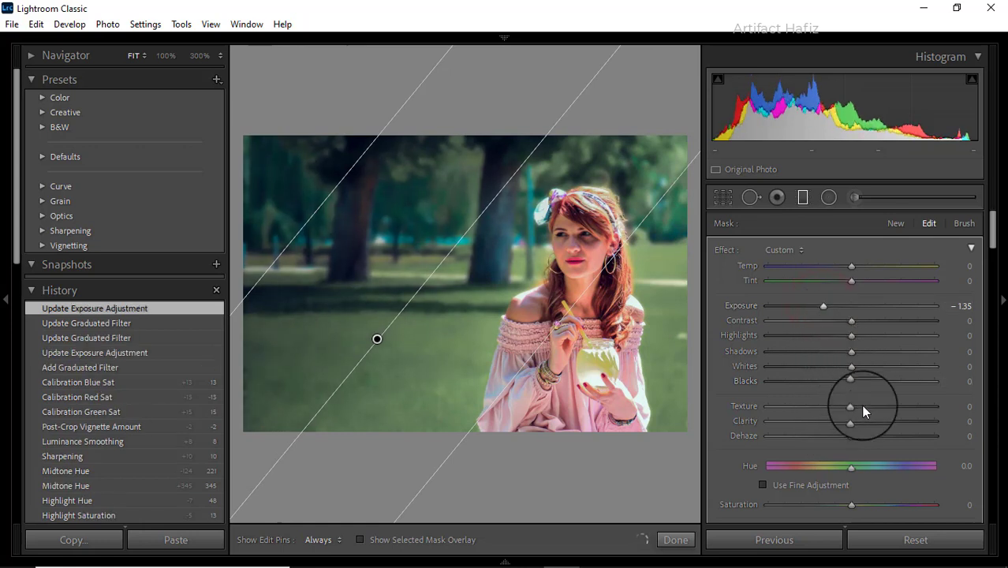
{"action": "left_click_drag", "start_coordinate": [851, 381], "coordinate": [875, 390]}
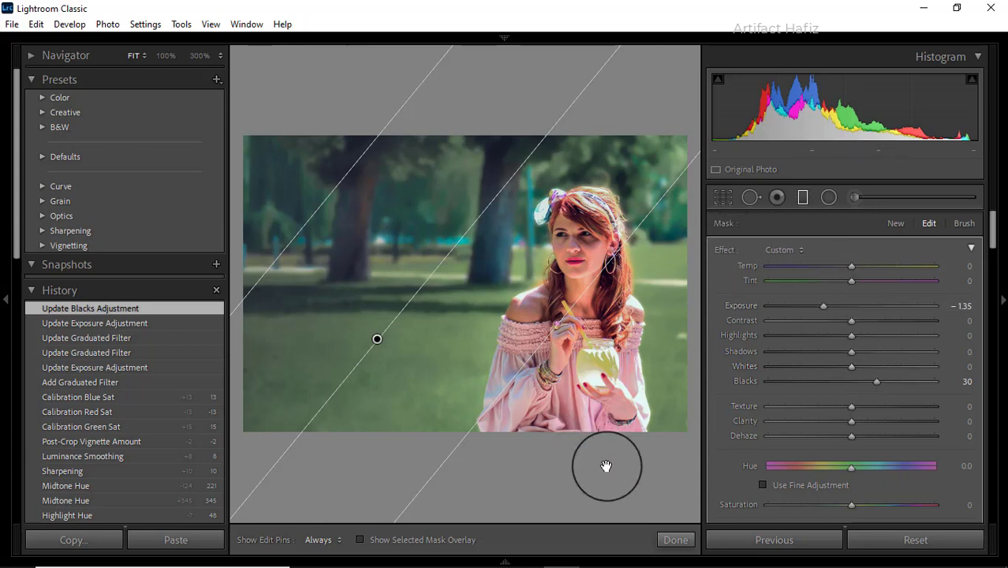
{"action": "left_click", "coordinate": [678, 540]}
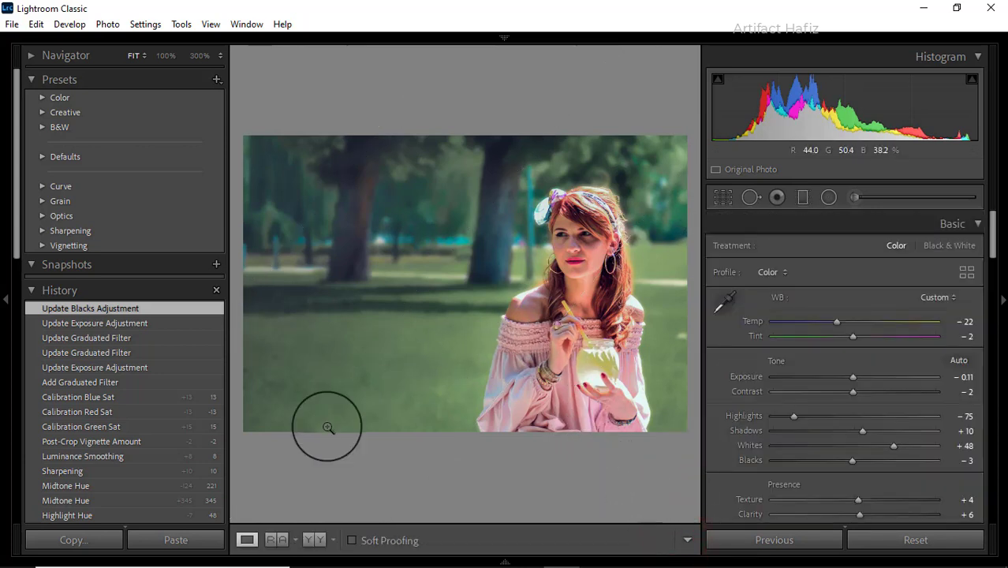
Step: Show the before and after versions side by side, set the basic blacks to +12, and compare the drink jar up close
{"action": "left_click", "coordinate": [313, 541]}
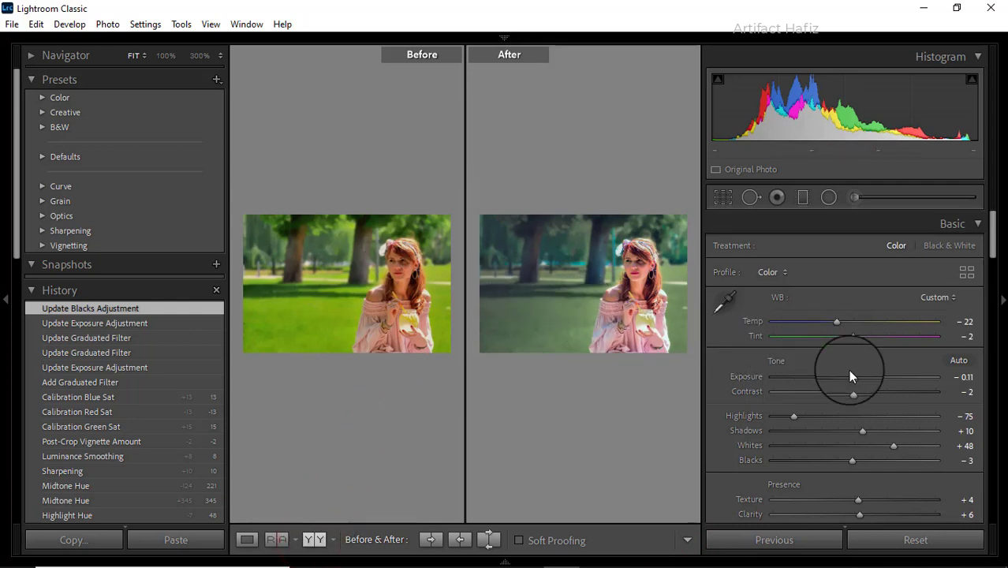
{"action": "scroll", "coordinate": [849, 375], "scroll_direction": "down", "scroll_amount": 2}
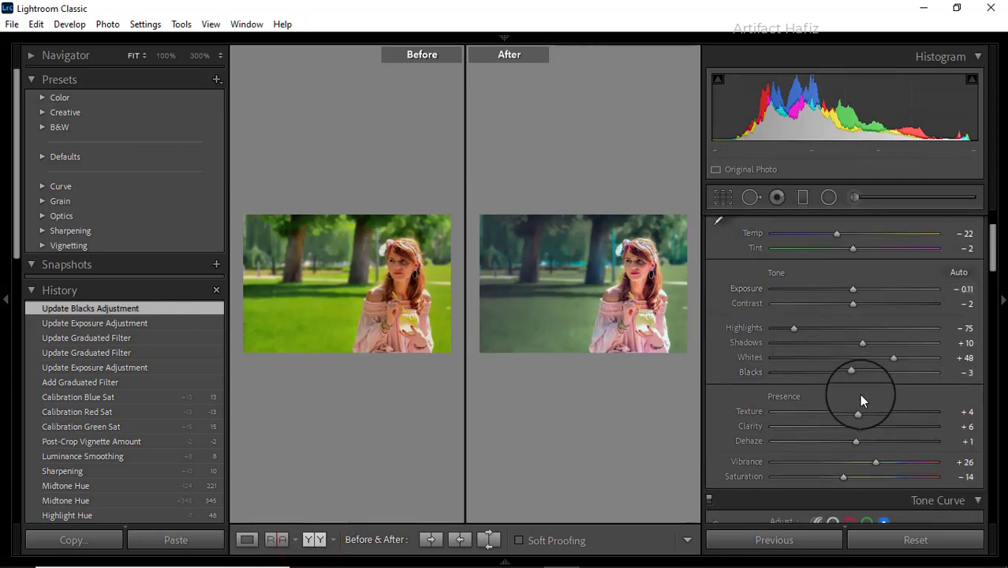
{"action": "mouse_move", "coordinate": [850, 372]}
{"action": "left_mouse_down"}
{"action": "mouse_move", "coordinate": [893, 384]}
{"action": "mouse_move", "coordinate": [850, 382]}
{"action": "mouse_move", "coordinate": [865, 382]}
{"action": "left_mouse_up"}
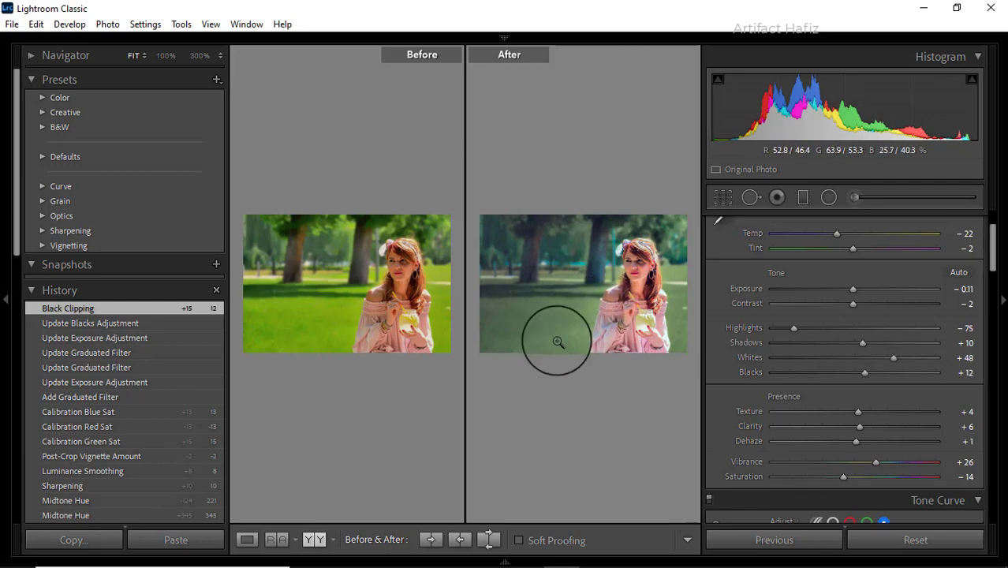
{"action": "left_click", "coordinate": [421, 322]}
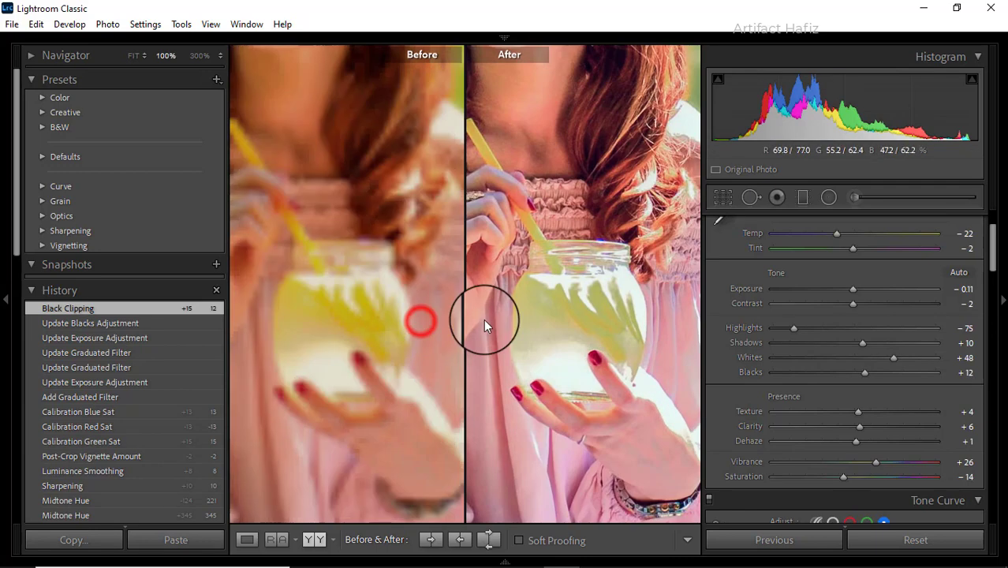
{"action": "left_click", "coordinate": [407, 282]}
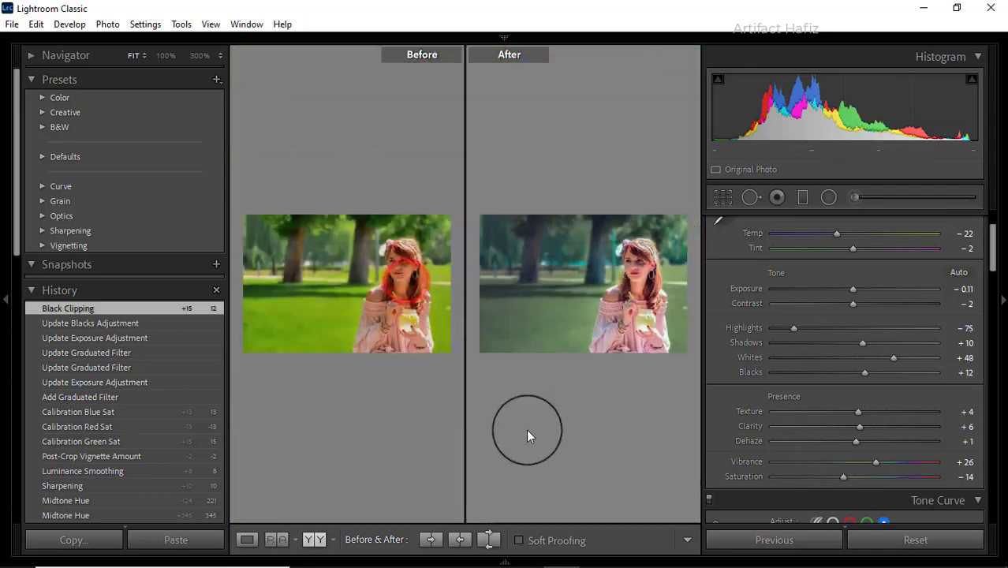